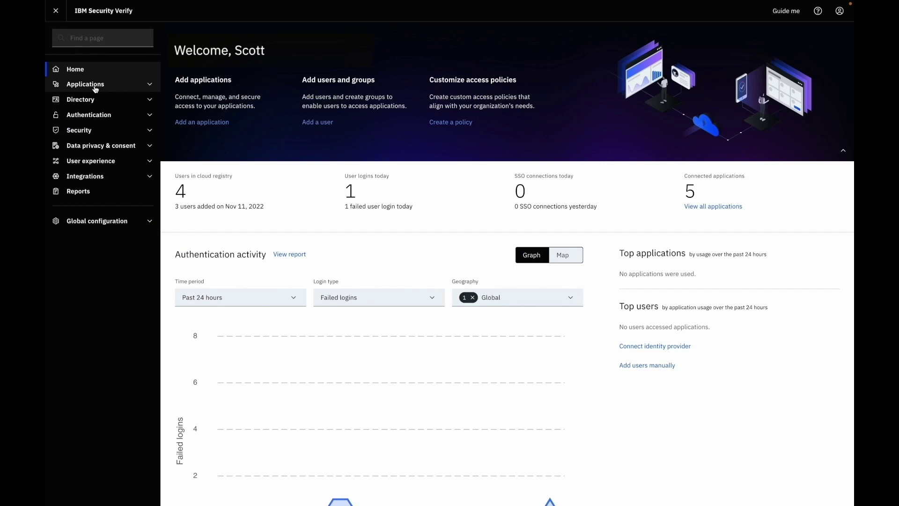
Expand the Applications section in the left navigation of the dashboard
click(96, 87)
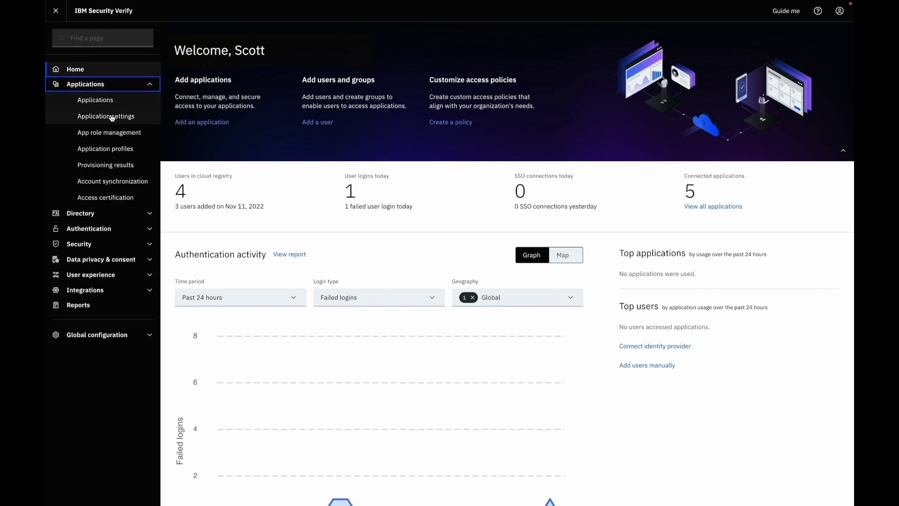
Review the synced Salesforce permissions in App role management, then return to the roles list
click(105, 132)
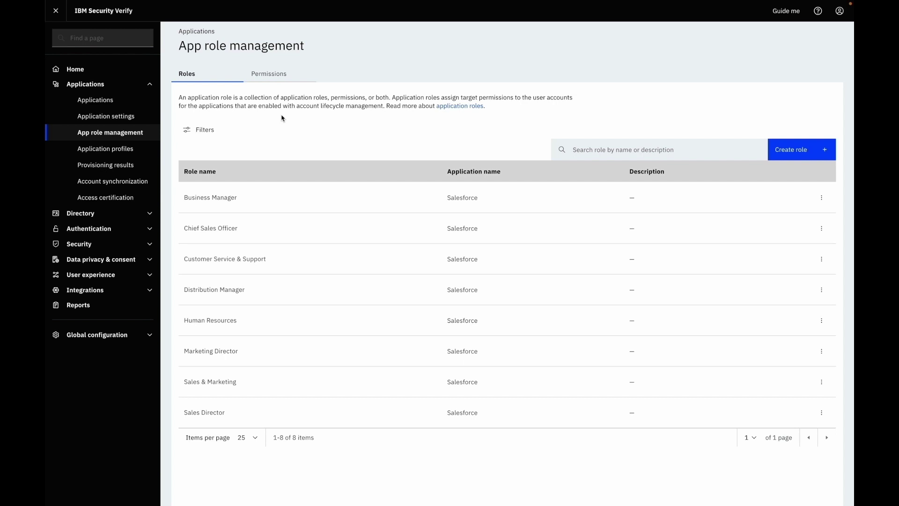
click(266, 76)
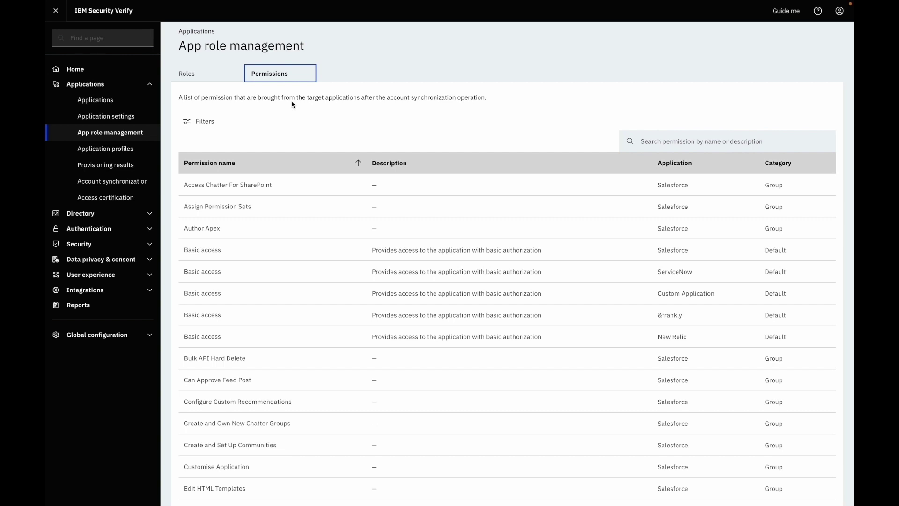
click(204, 72)
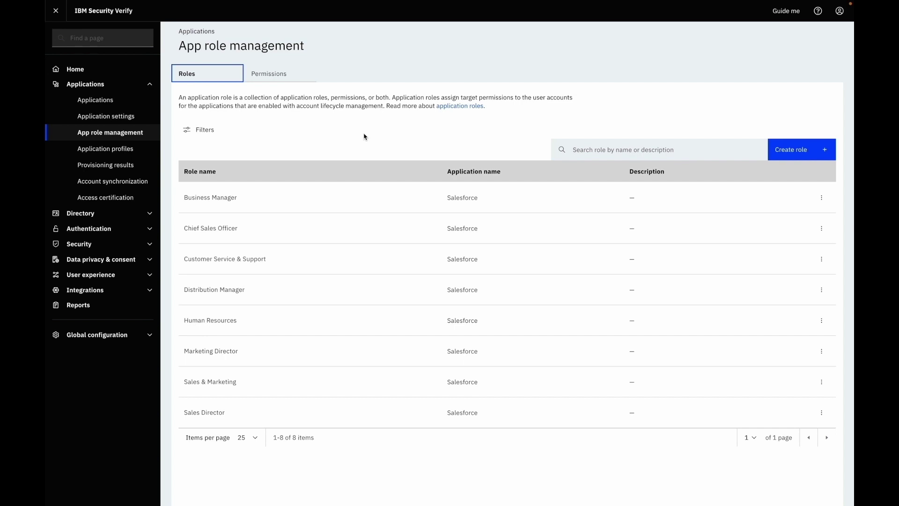
Define a Salesforce role 'Marketing Supervisor' described as monitoring marketing employees' performances
click(789, 157)
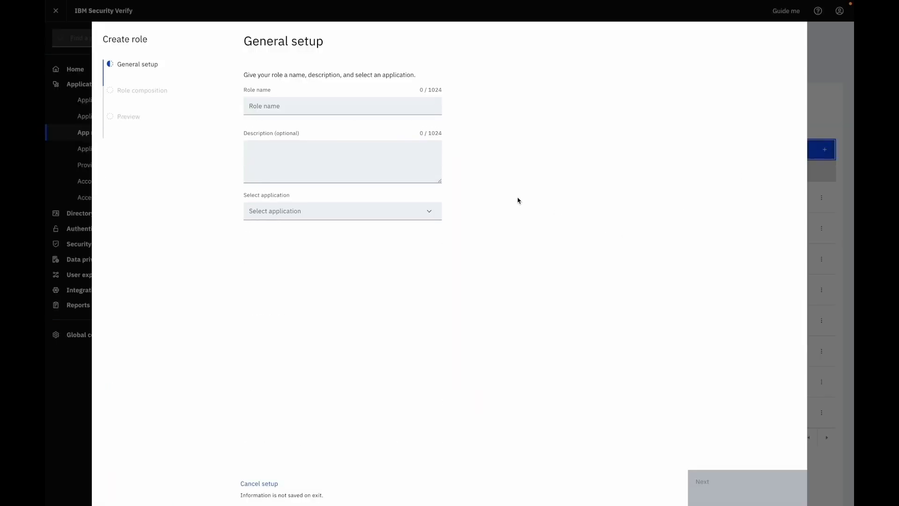
click(327, 107)
text(Mark)
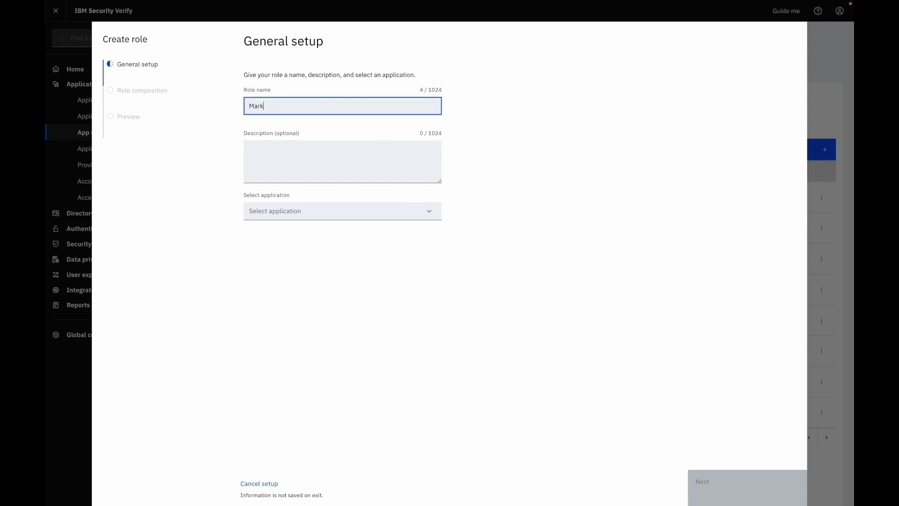
text(eting Supervisor)
click(318, 155)
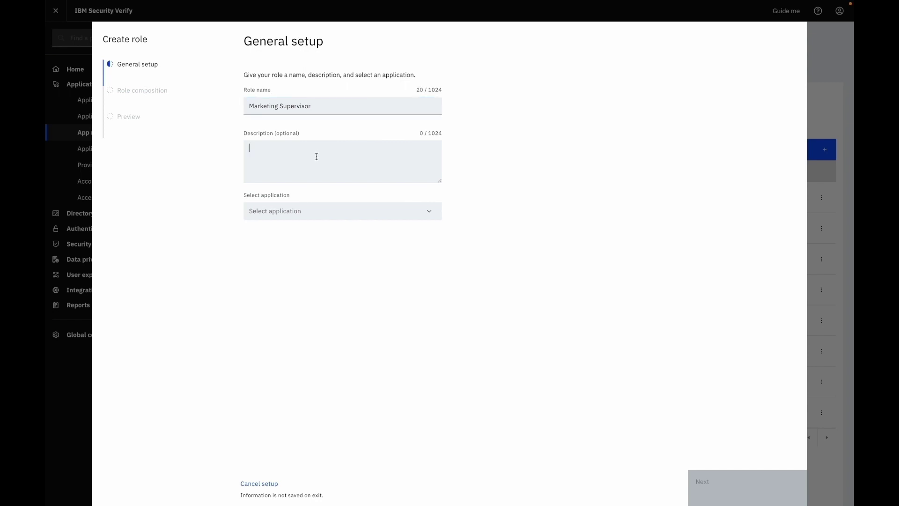
text(Marketing Supervisors role to monitor the performances of empl)
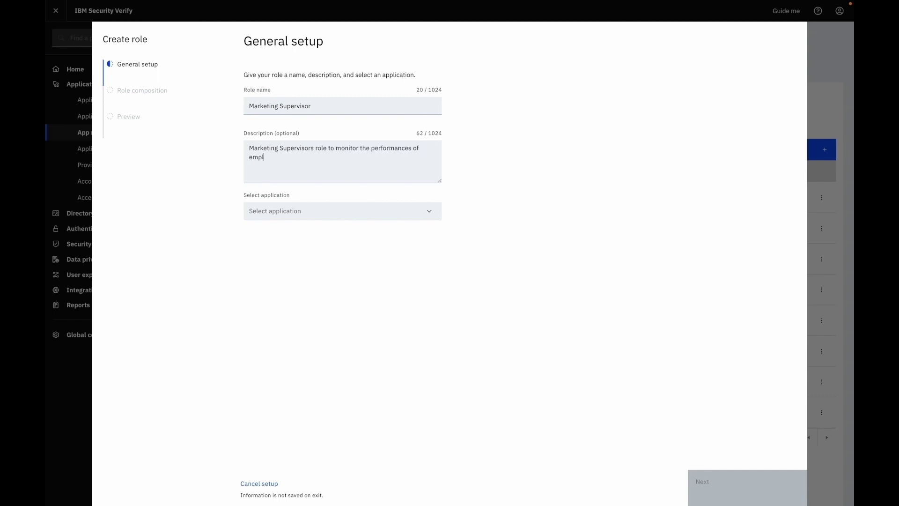
text(oyees in the marketing department)
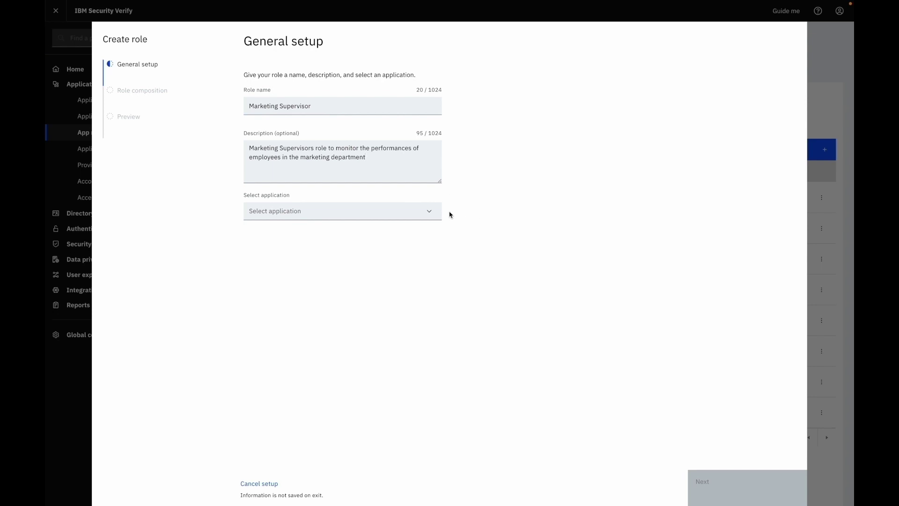
click(429, 212)
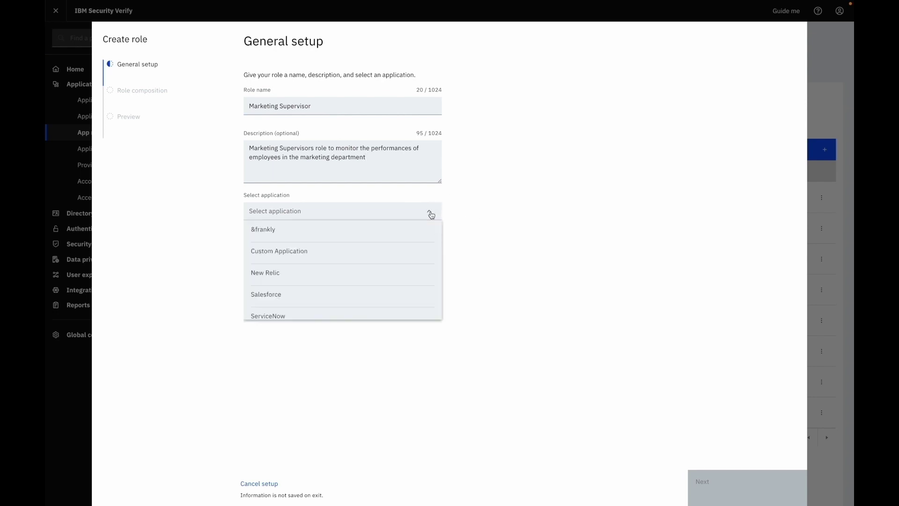
click(355, 295)
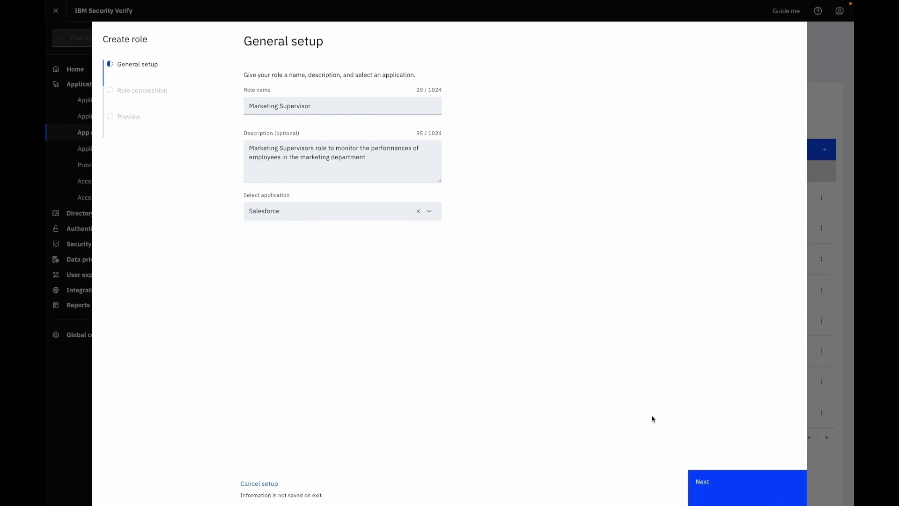
click(718, 485)
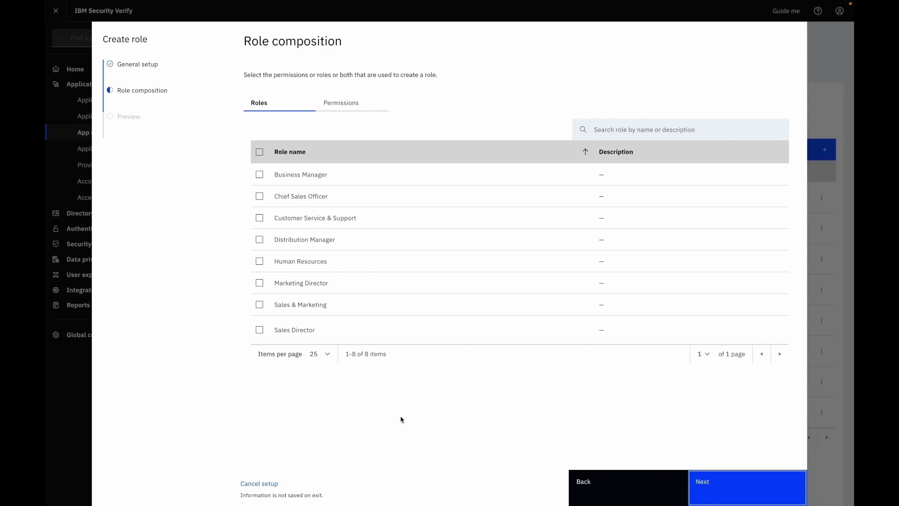
Search the permissions for marketing and add Marketing Engineer and Marketing Representative
click(347, 108)
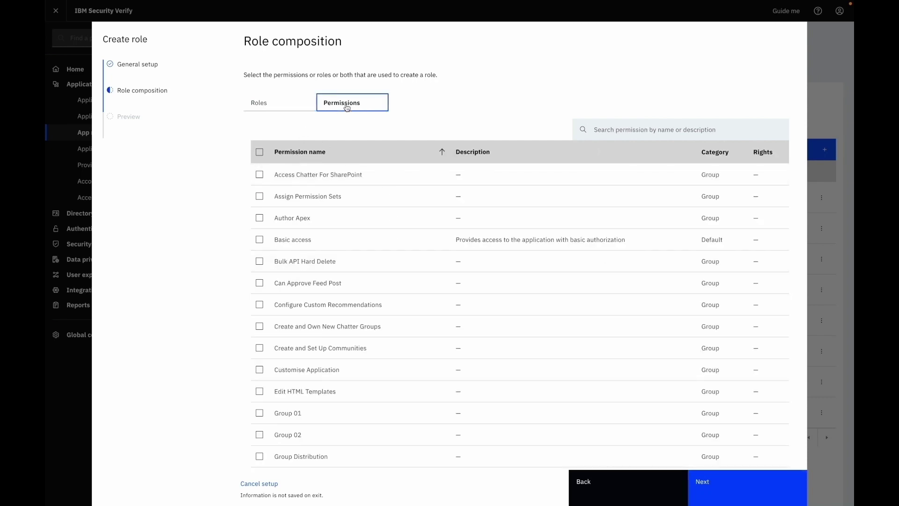
click(581, 132)
text(m)
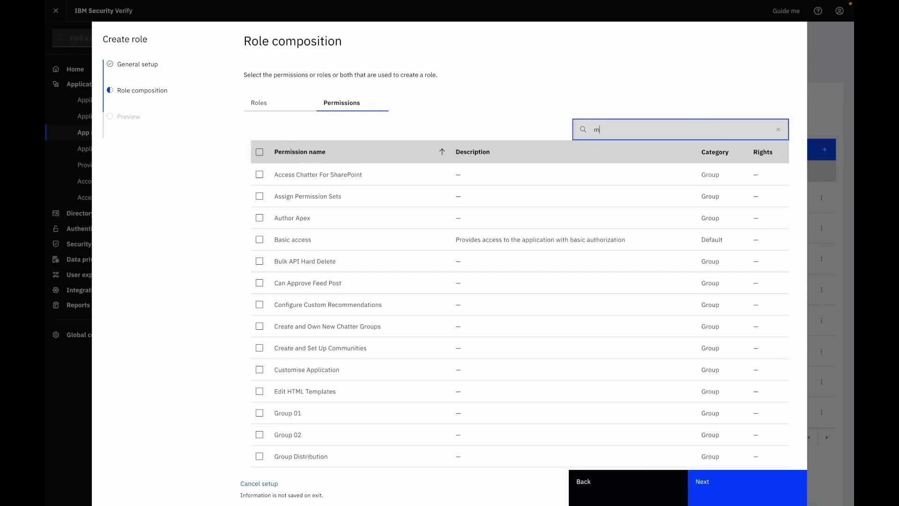
text(anketing)
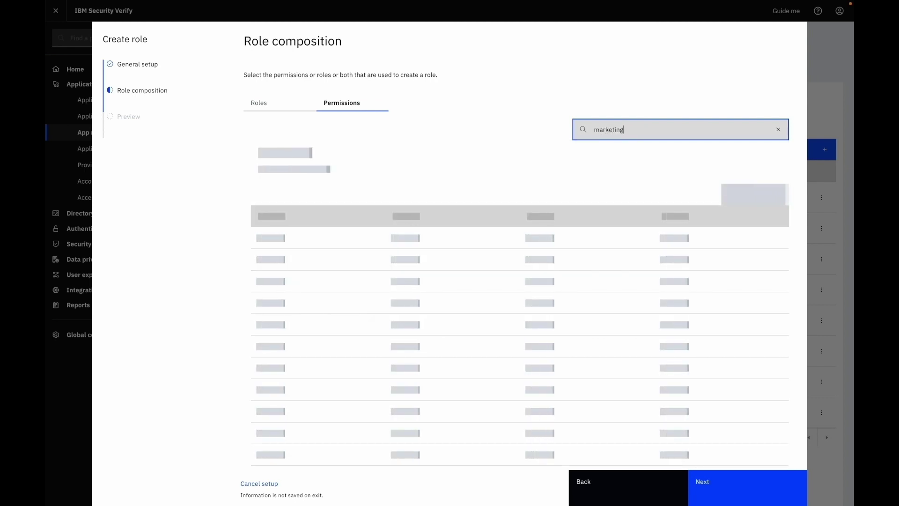
click(260, 175)
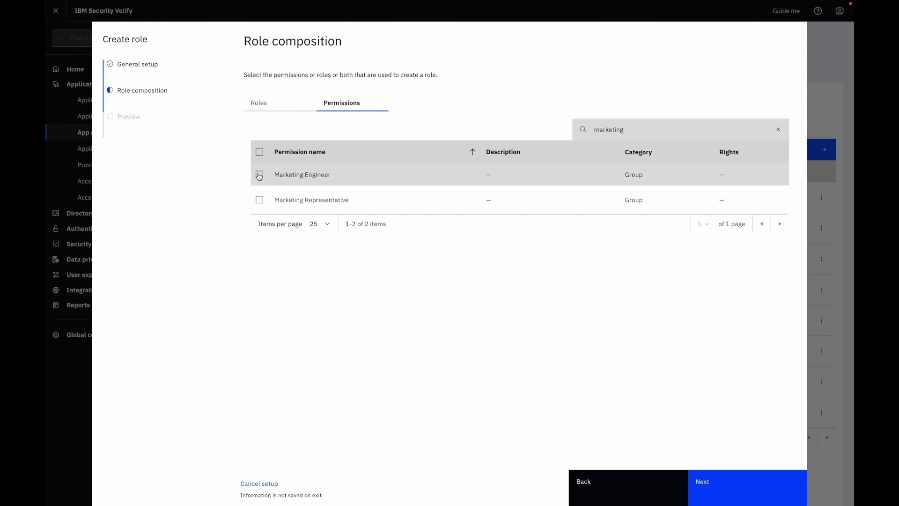
click(260, 221)
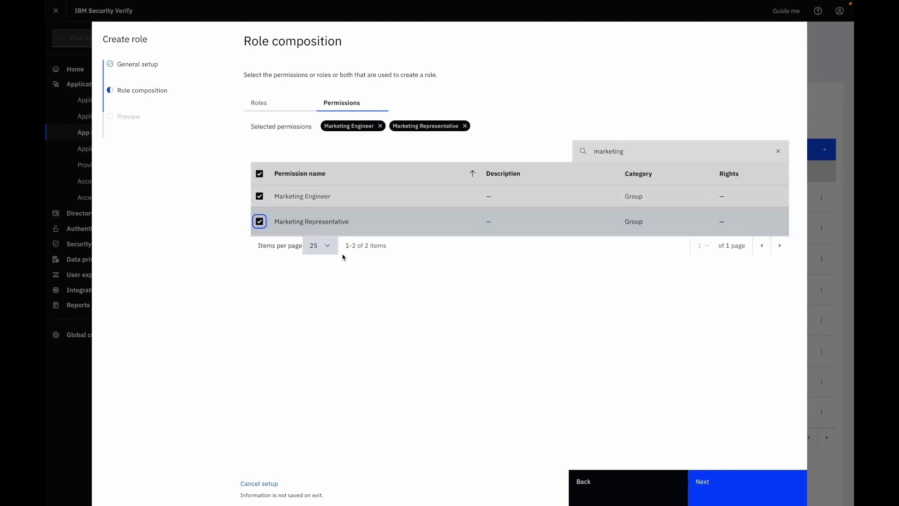
click(710, 483)
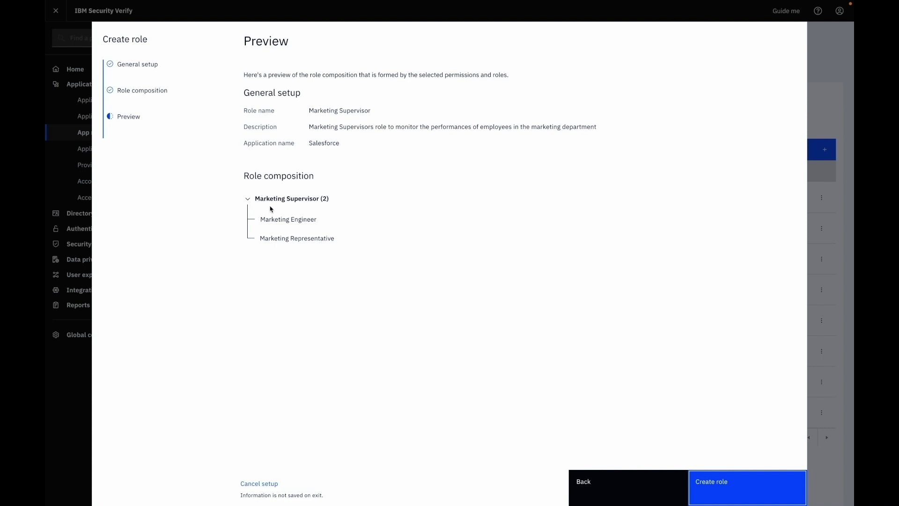
Confirm the preview to create the Marketing Supervisor role
click(722, 490)
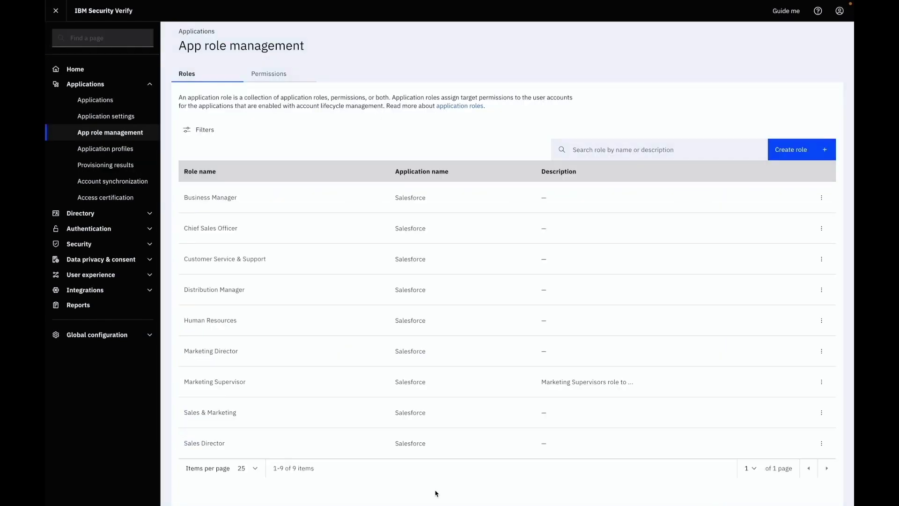
Inspect the Marketing Supervisor role's permission composition, then go to its membership page
click(220, 389)
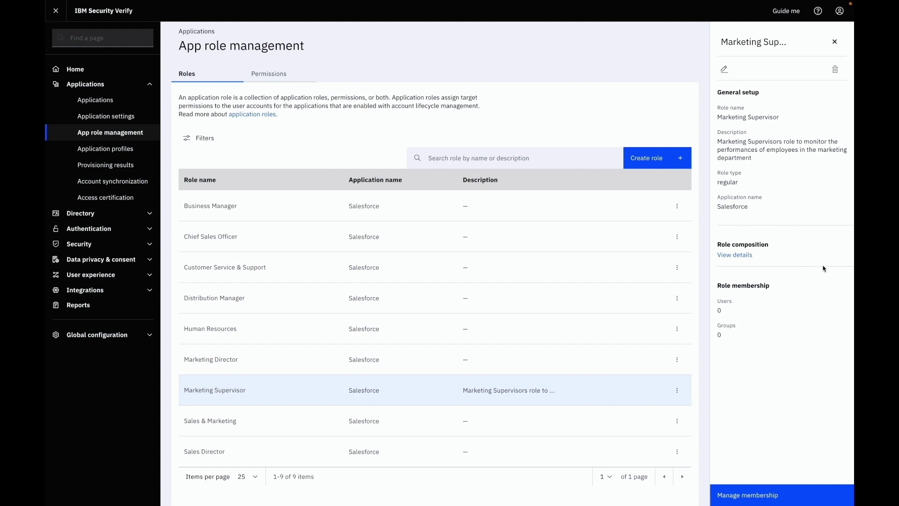
click(736, 255)
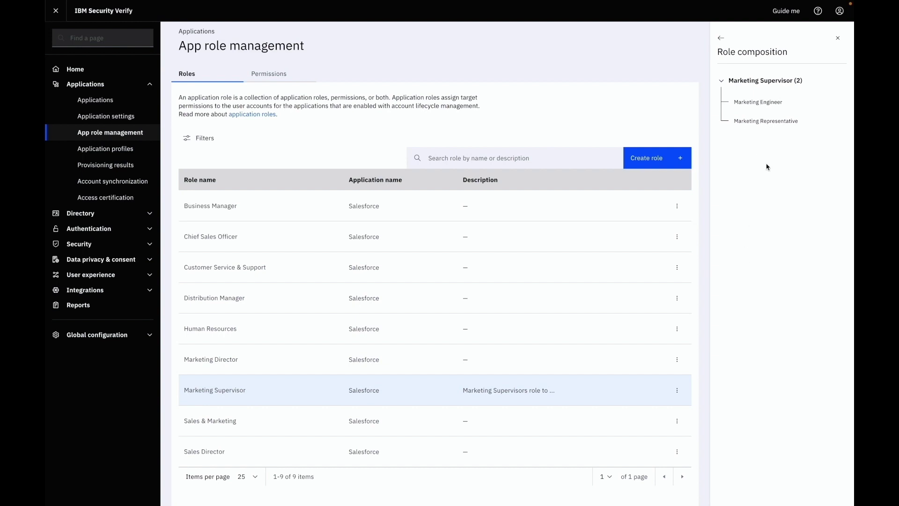
click(720, 38)
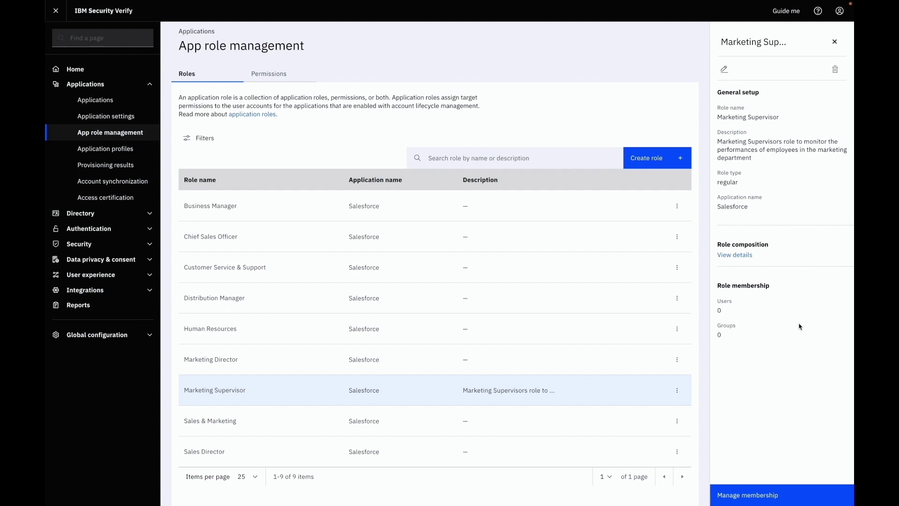
click(754, 491)
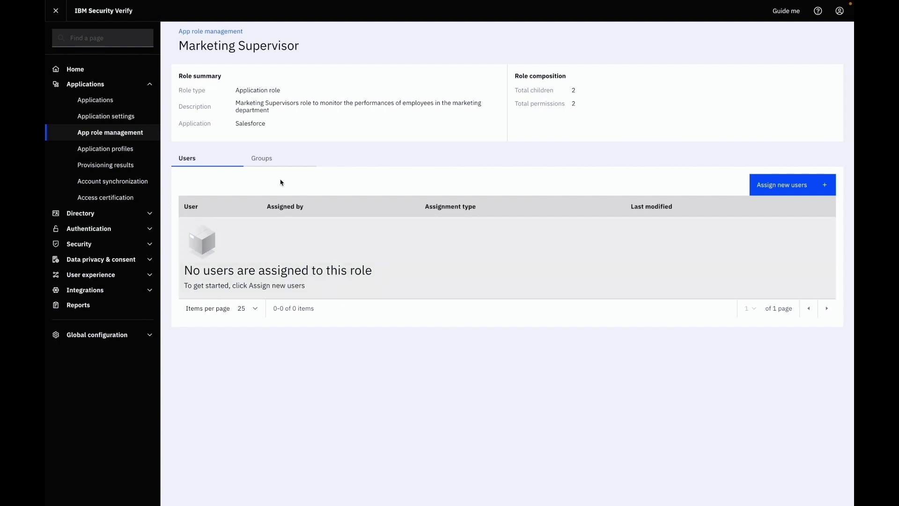
Add the Marketing group on the role's Groups membership tab
click(265, 161)
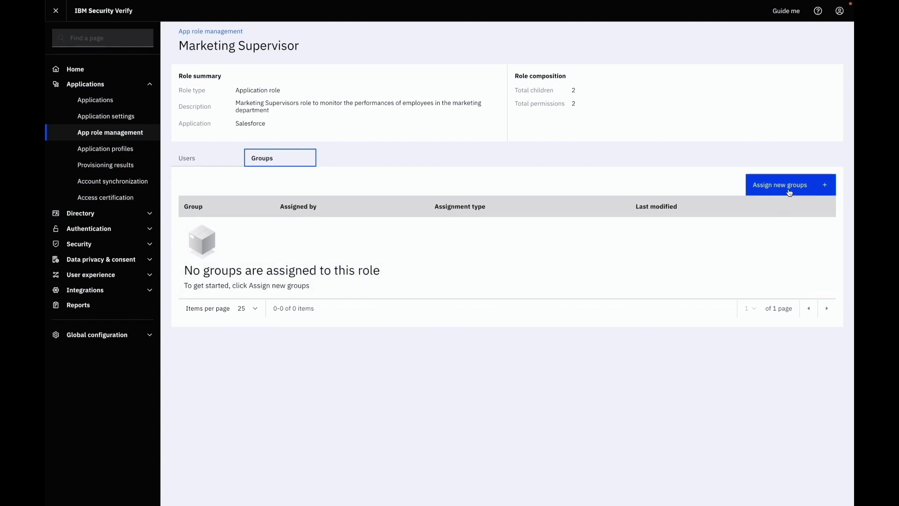
click(790, 192)
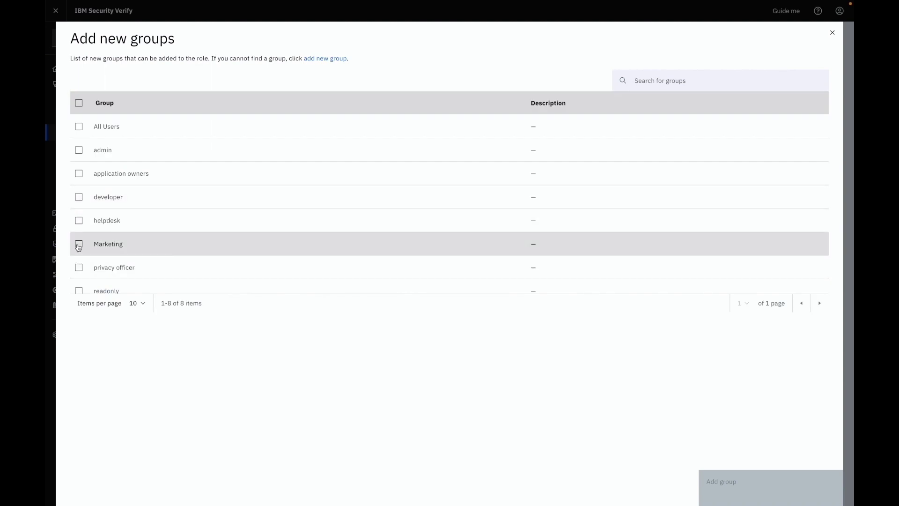
click(79, 244)
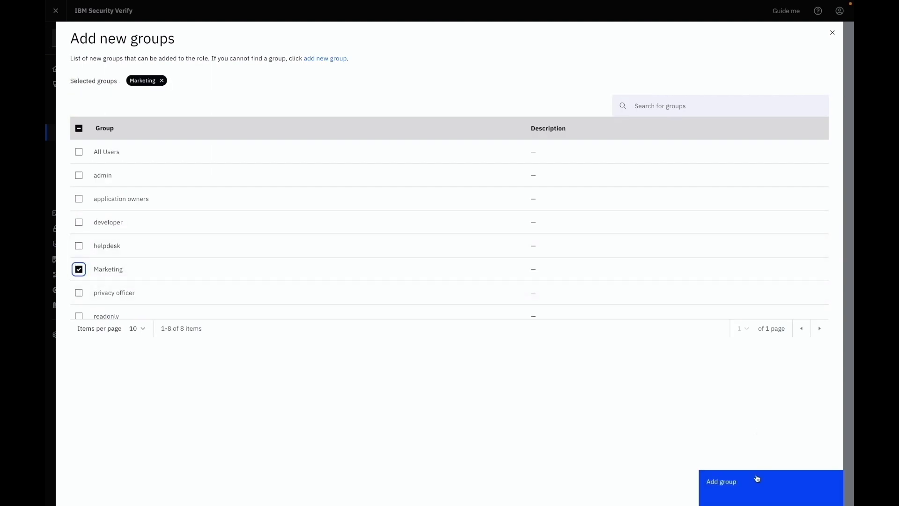
click(756, 477)
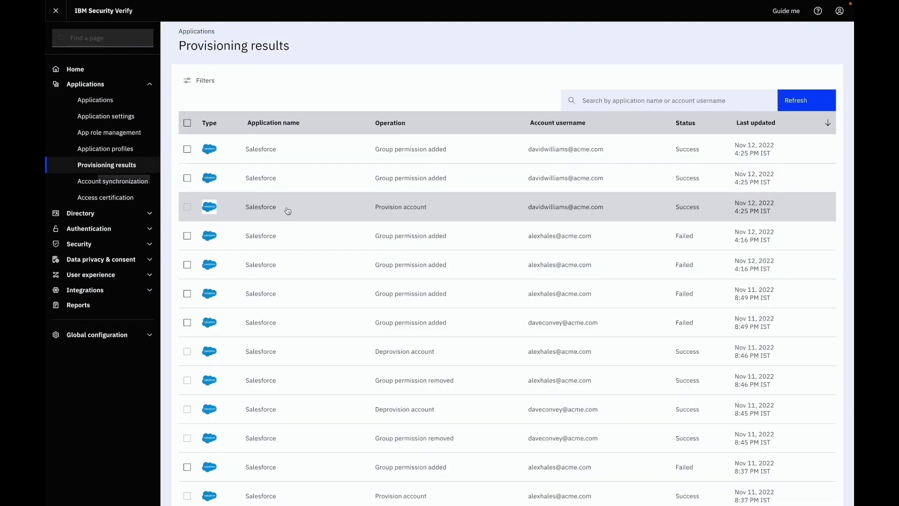
View the latest Salesforce Provision account result and select the account owner's name
click(287, 209)
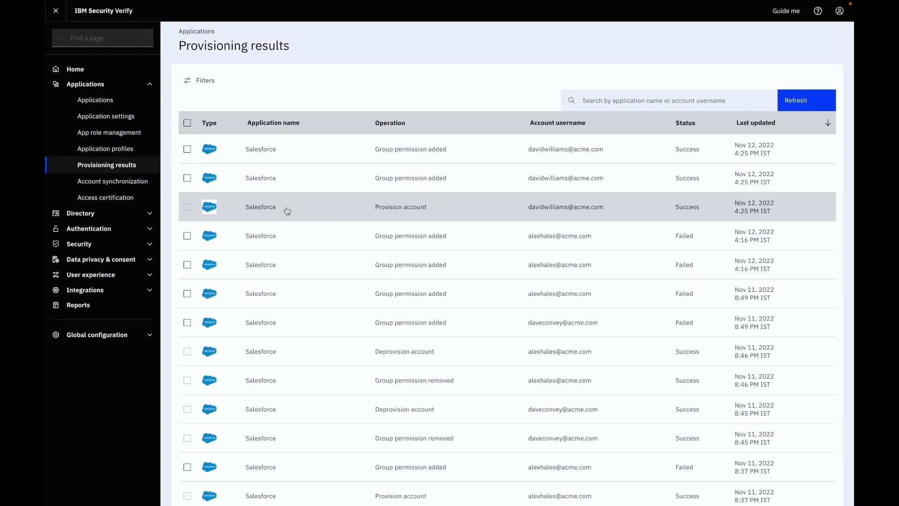
click(285, 210)
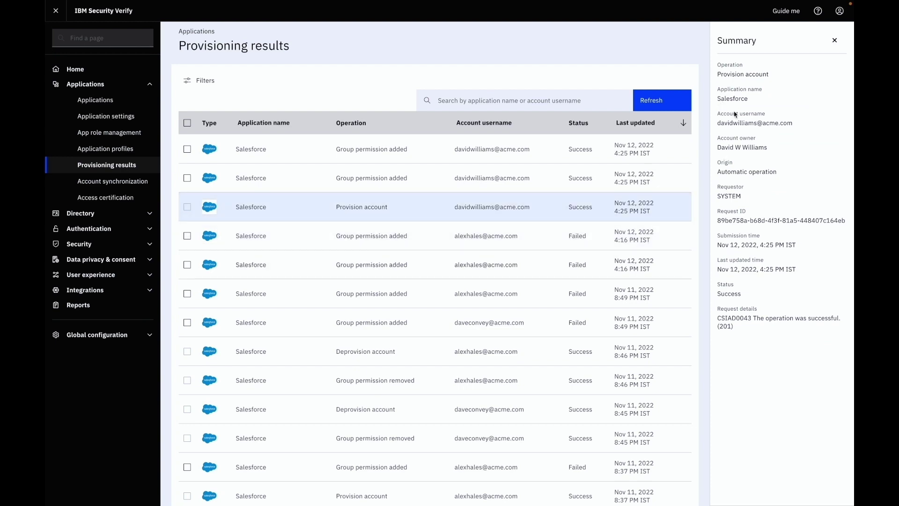
drag(719, 147, 776, 152)
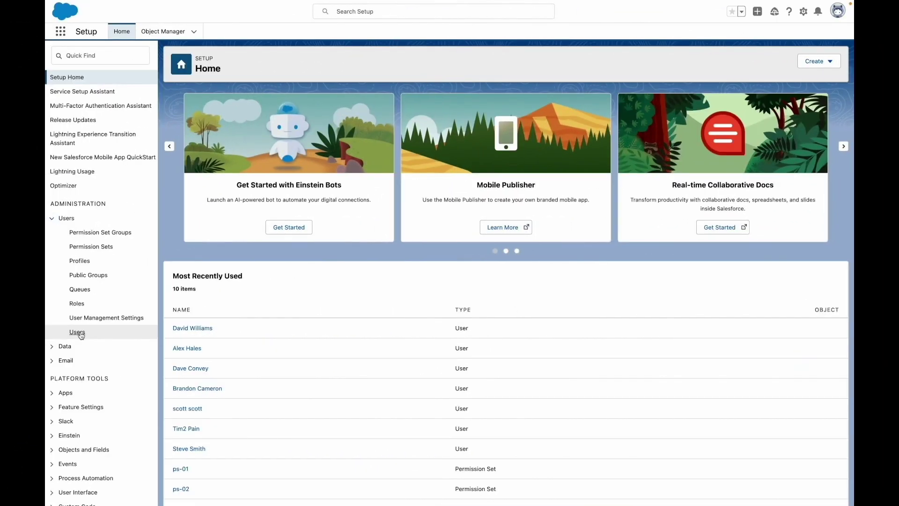
Open the Users list in Salesforce Setup and scroll through it
click(80, 334)
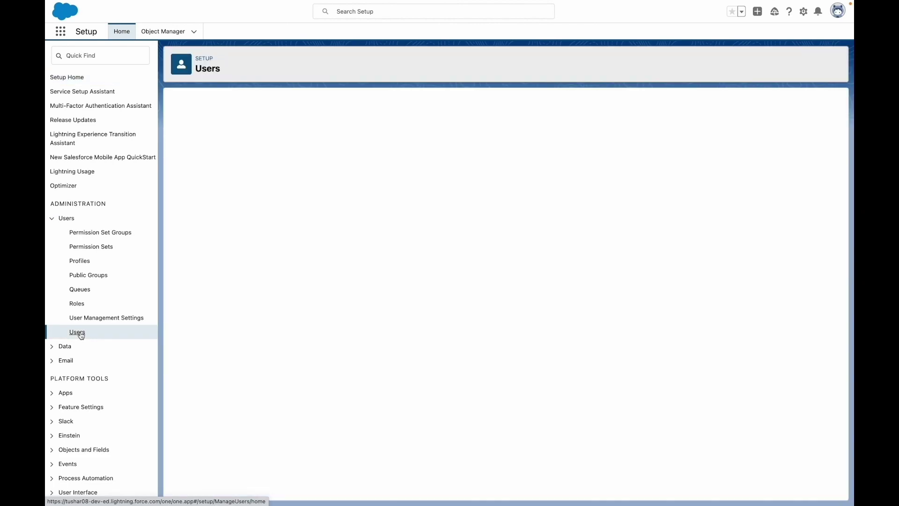
scroll(344, 384, down, 4)
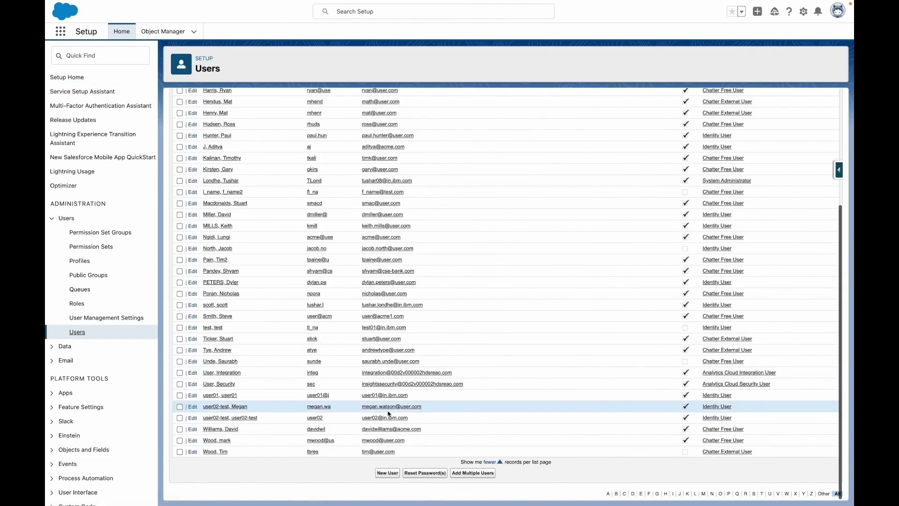